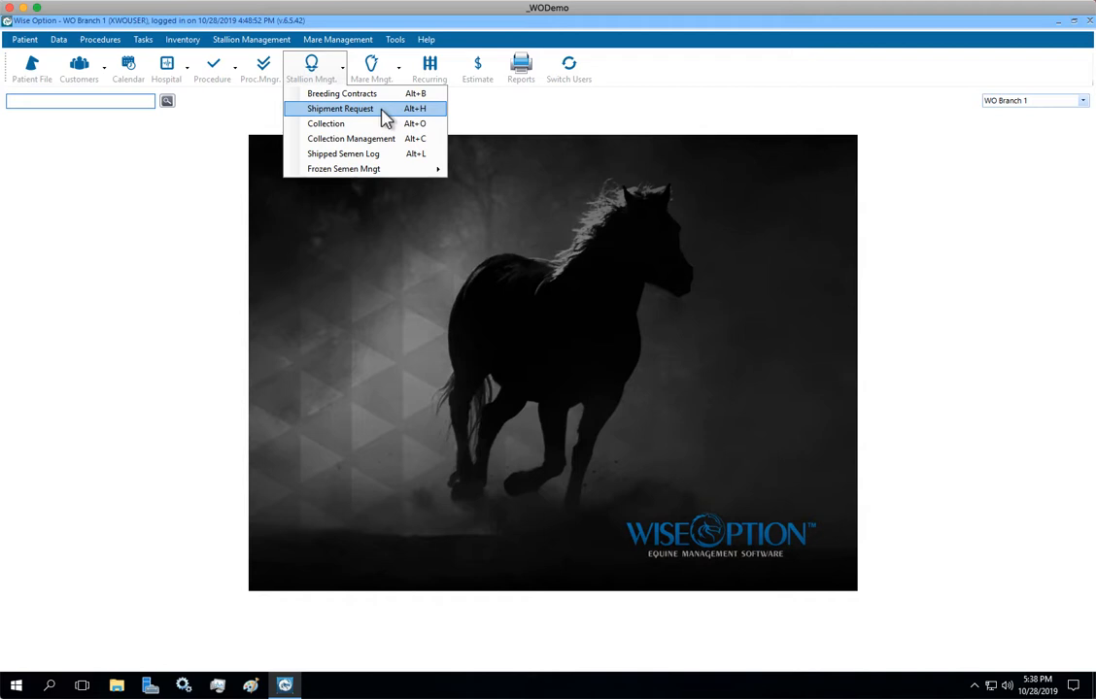
- Open the shipment requests for today and display the Shipping Board summary
click(385, 118)
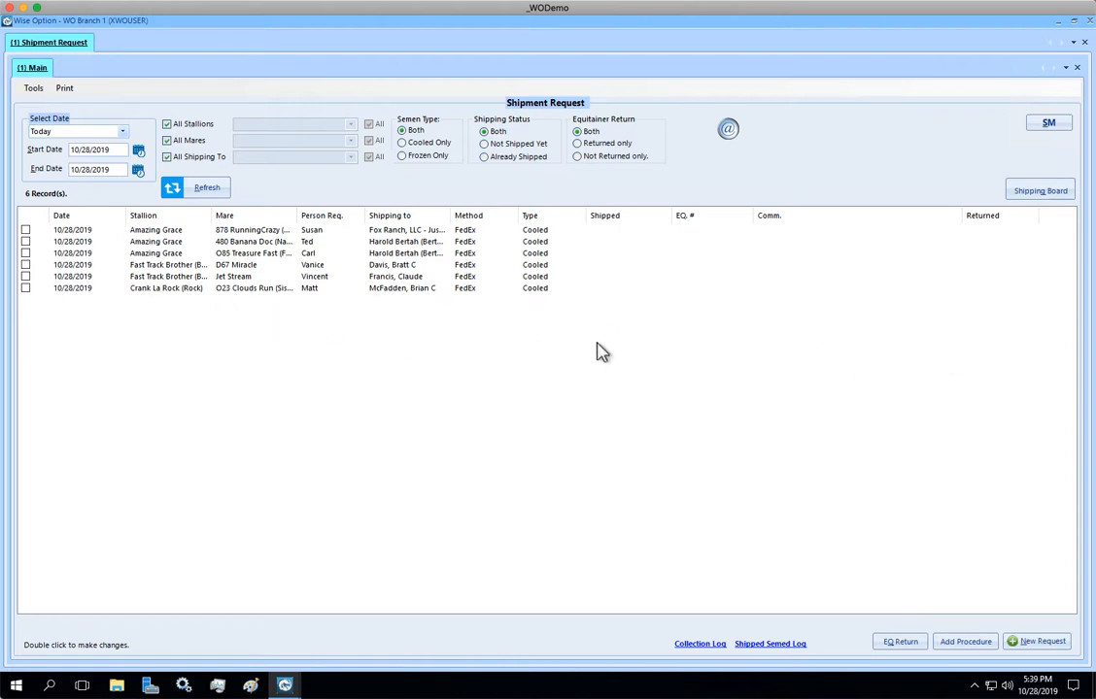
click(1058, 195)
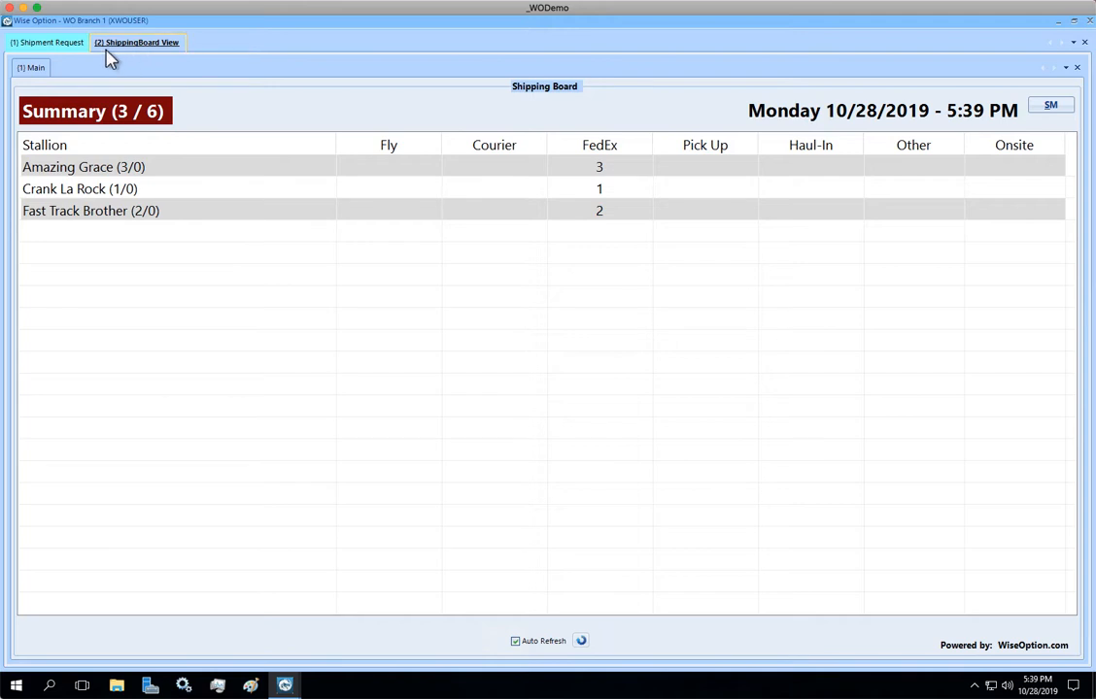
- Change the shipping method of Amazing Grace's request for the mare Banana Doc to Fly and save the request
click(79, 45)
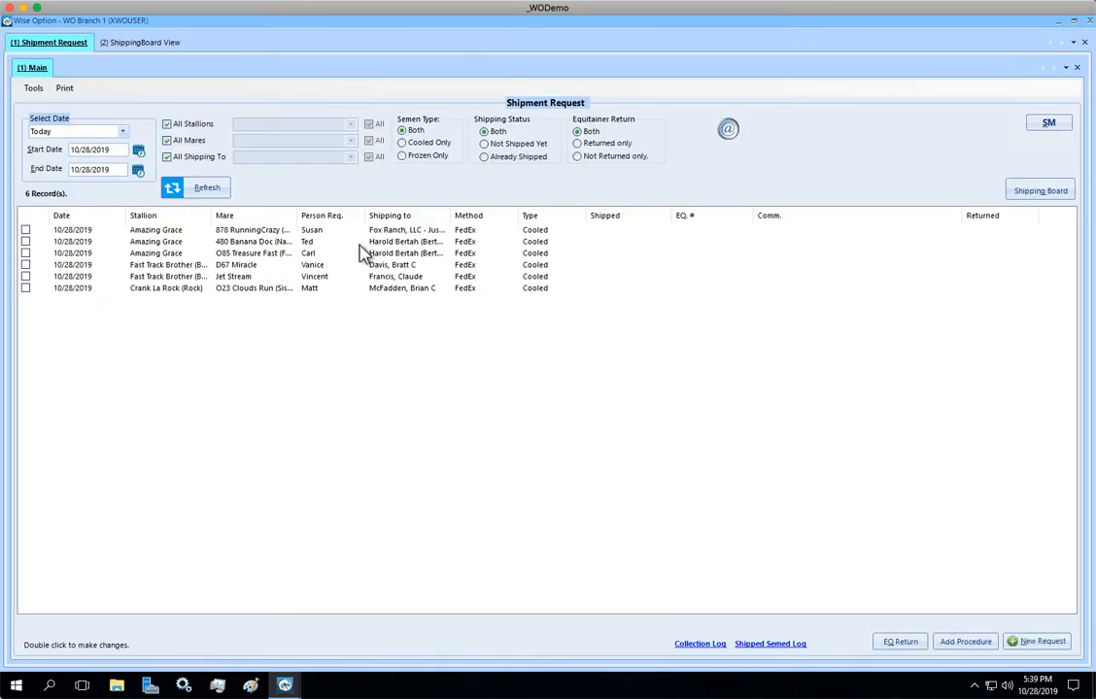
double_click(411, 244)
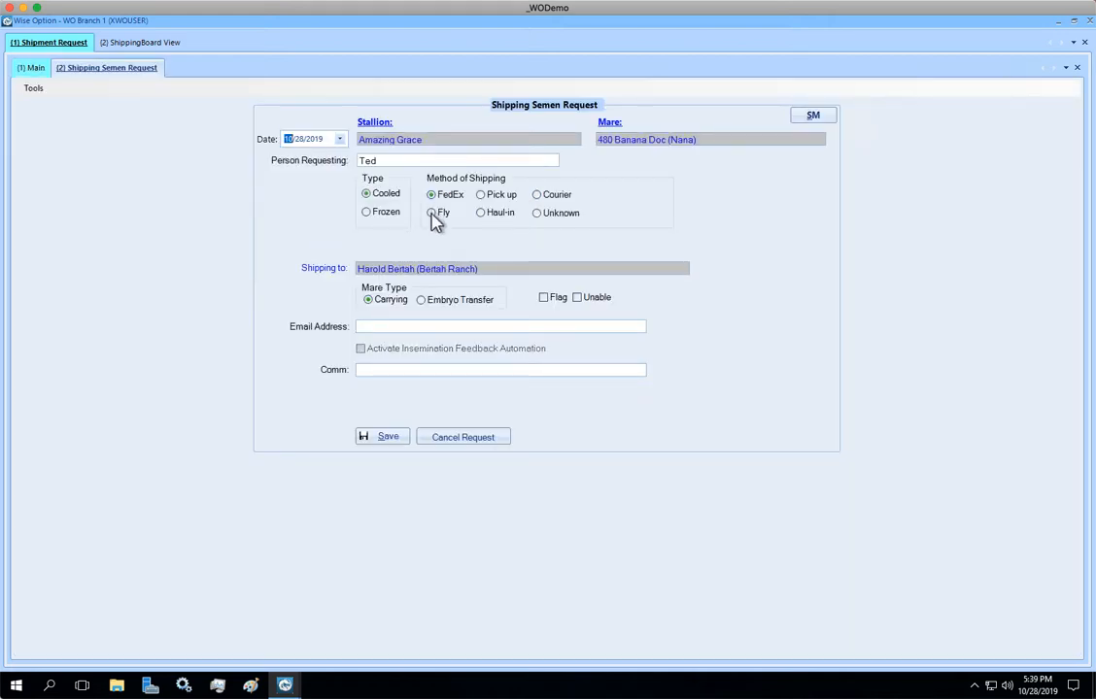
click(433, 214)
click(384, 441)
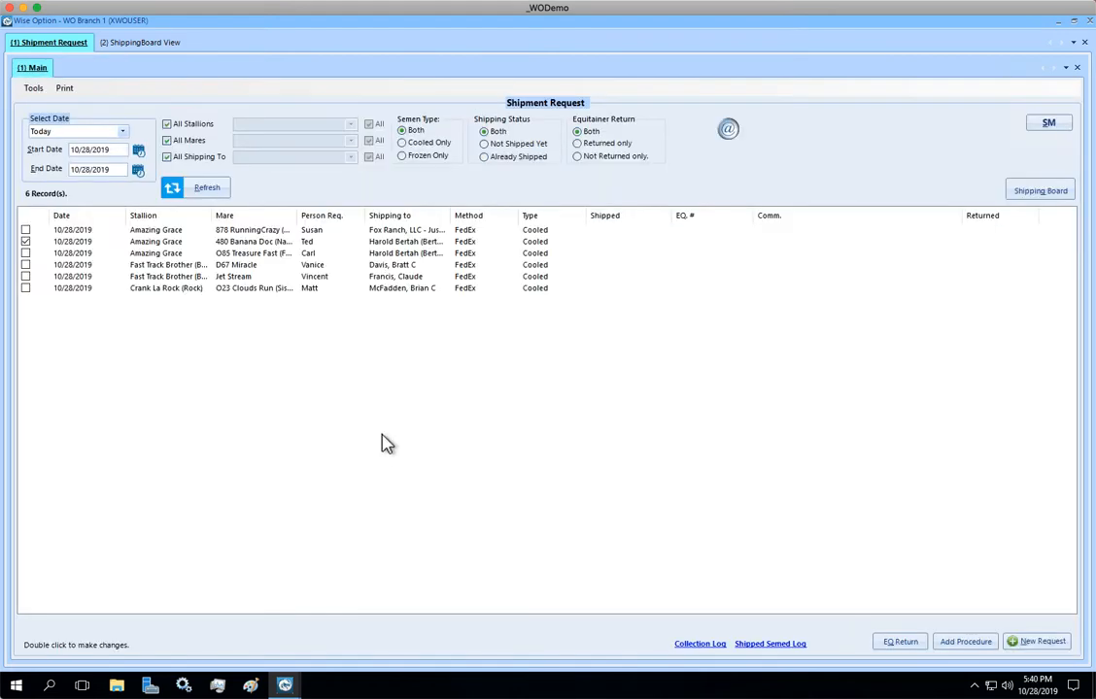
- Change the shipping method of Amazing Grace's request for the mare Treasure Fast to Courier, with Default as courier, and save it
double_click(438, 254)
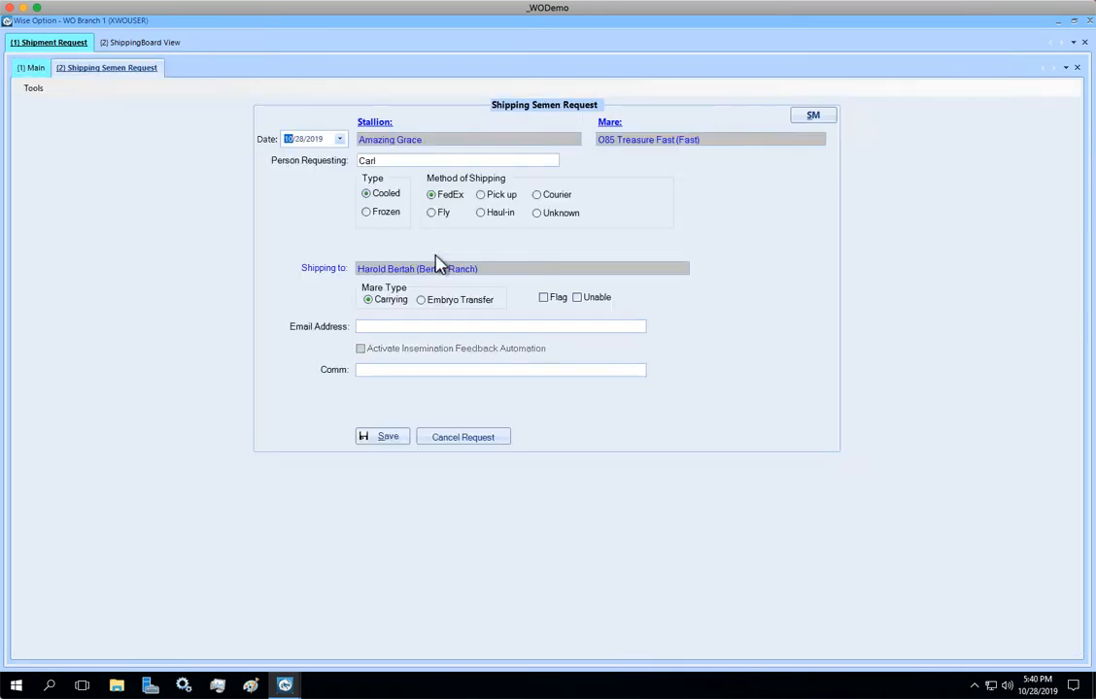
click(537, 196)
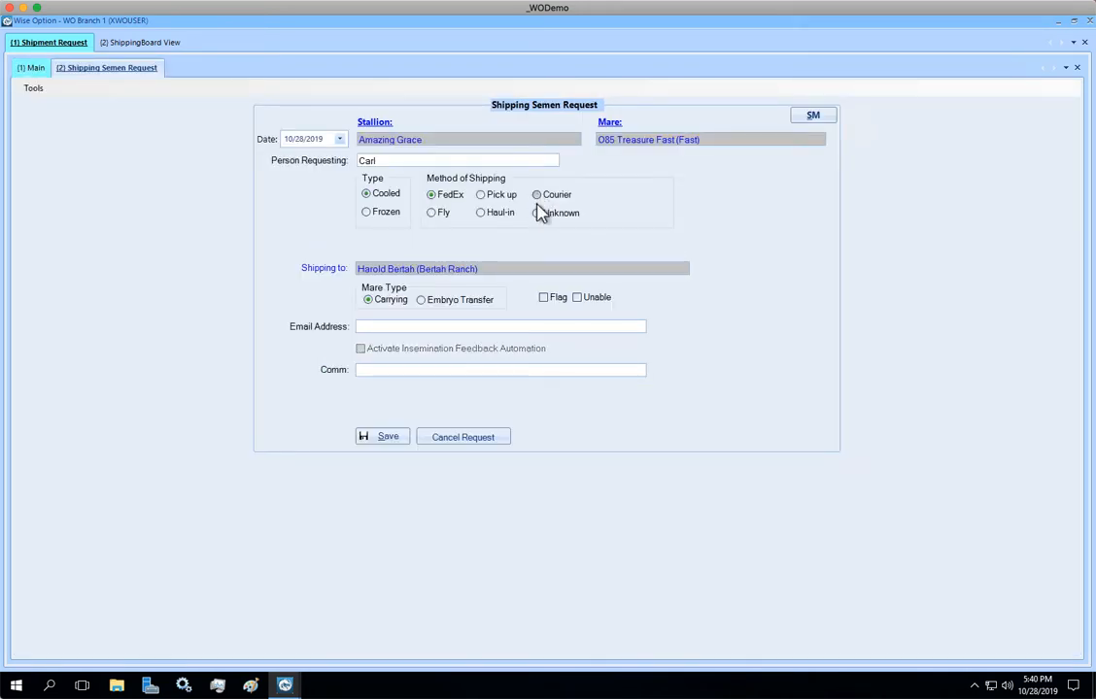
click(380, 439)
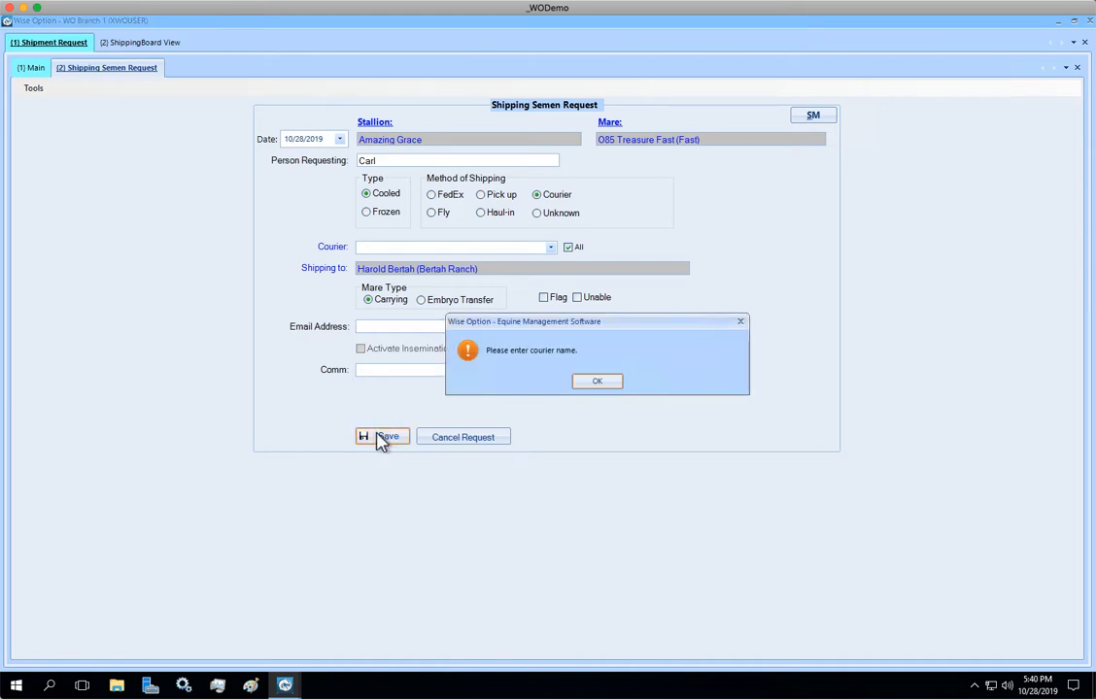
click(589, 384)
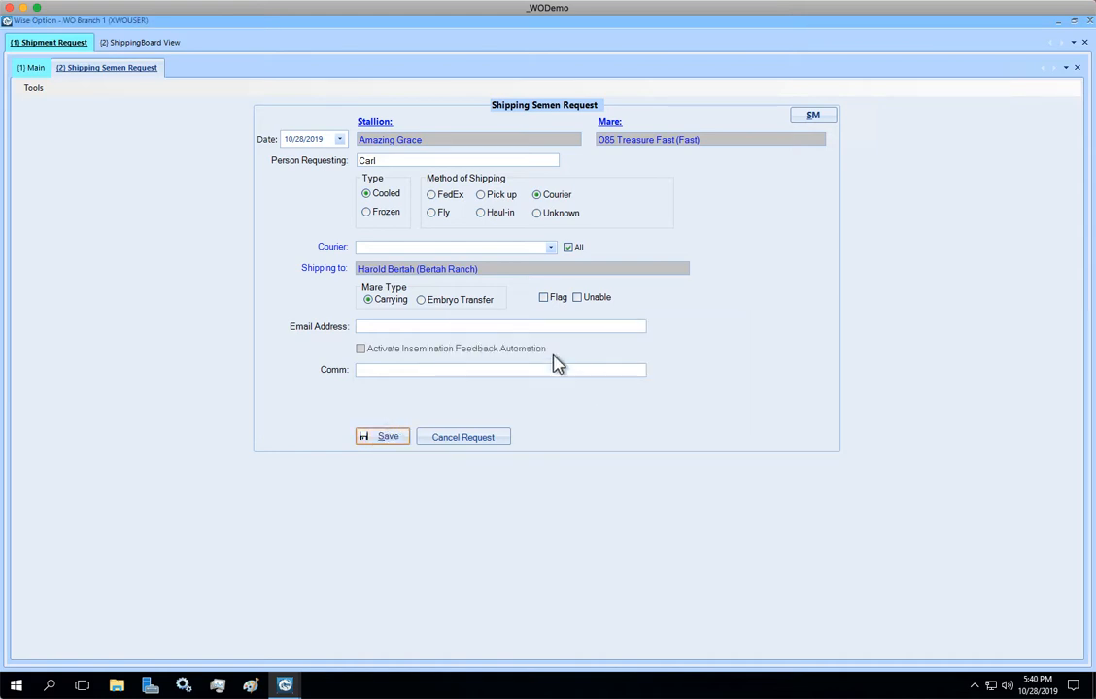
click(549, 248)
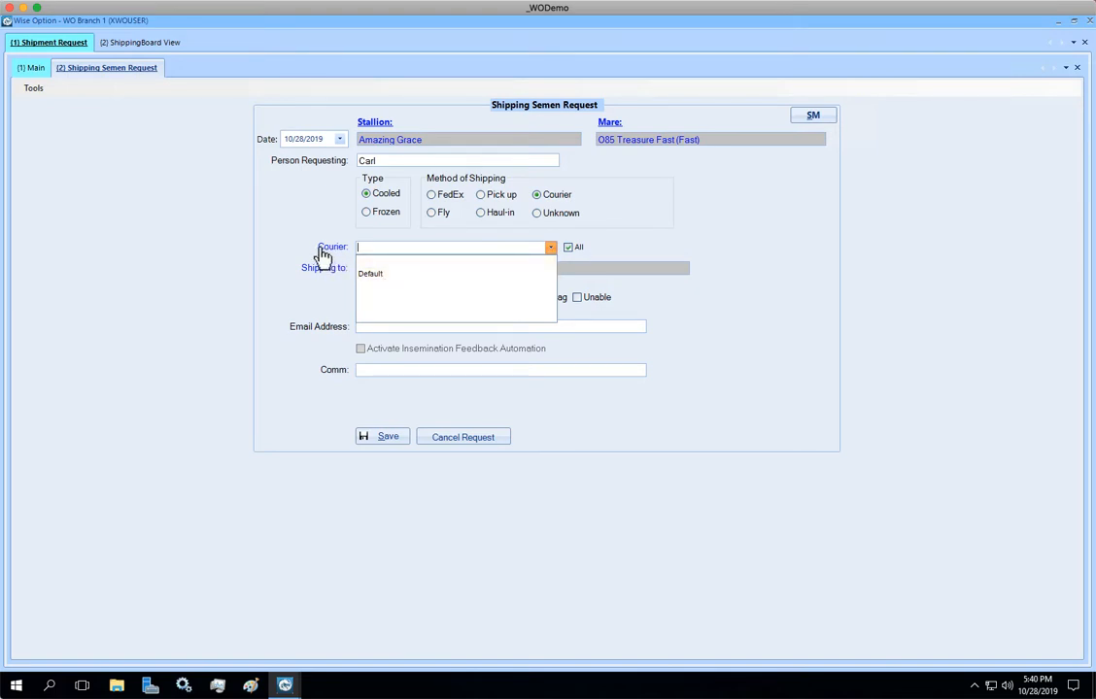
click(371, 275)
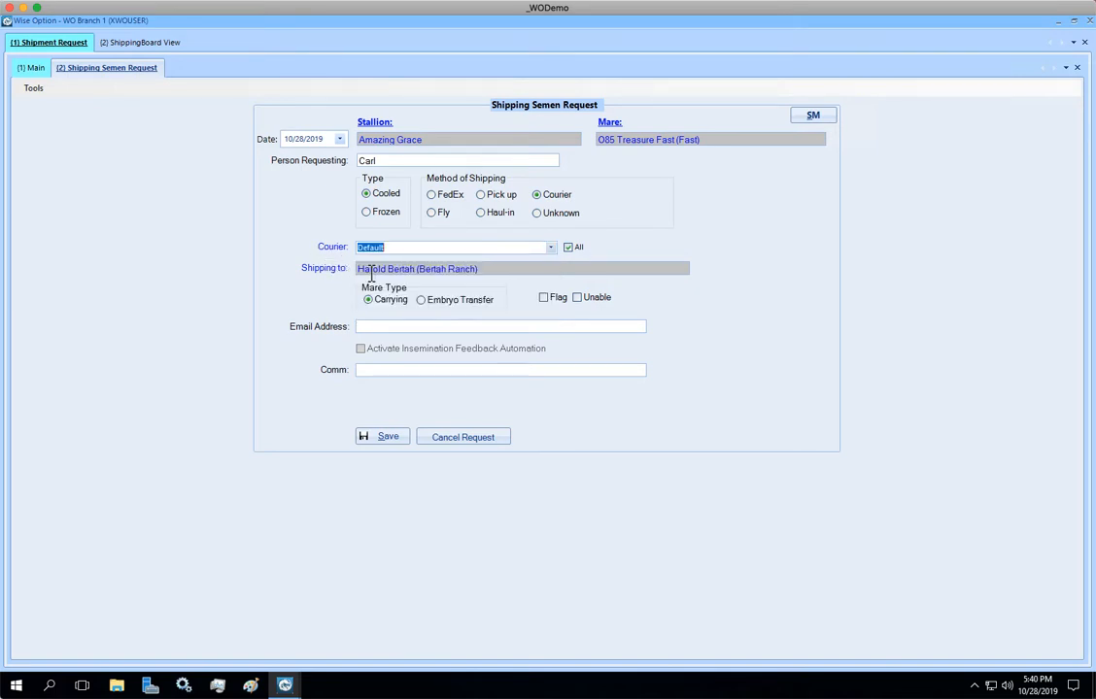
click(388, 439)
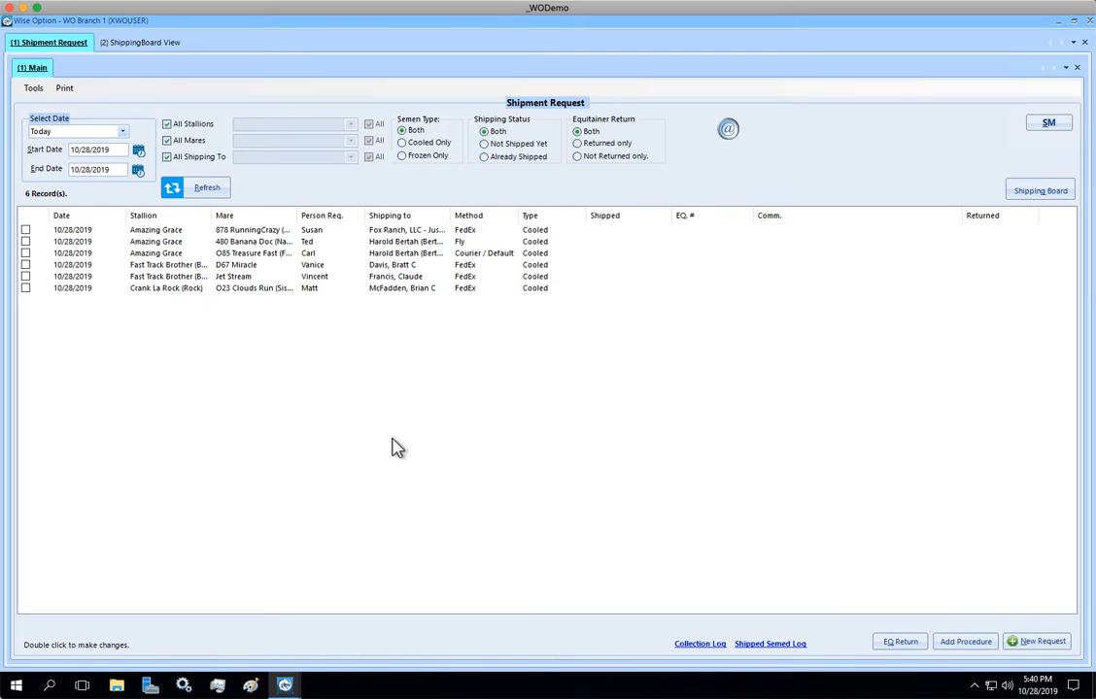
- Review the Shipping Board summary and the mare lists of Crank La Rock and Amazing Grace, returning to the summary
click(133, 46)
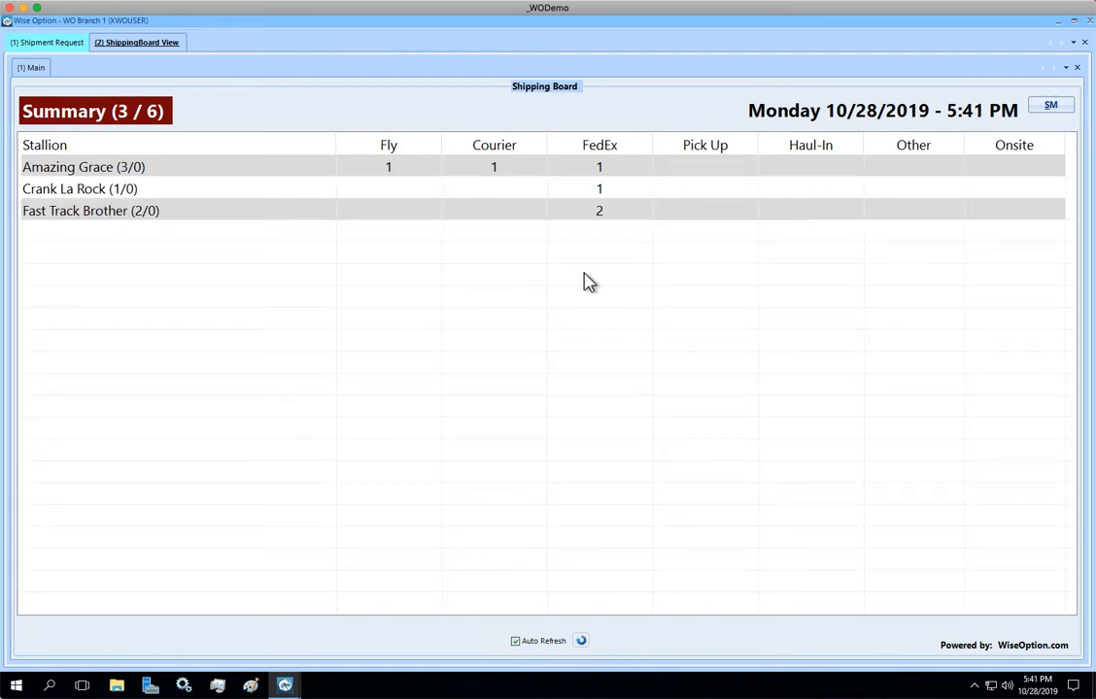
double_click(96, 194)
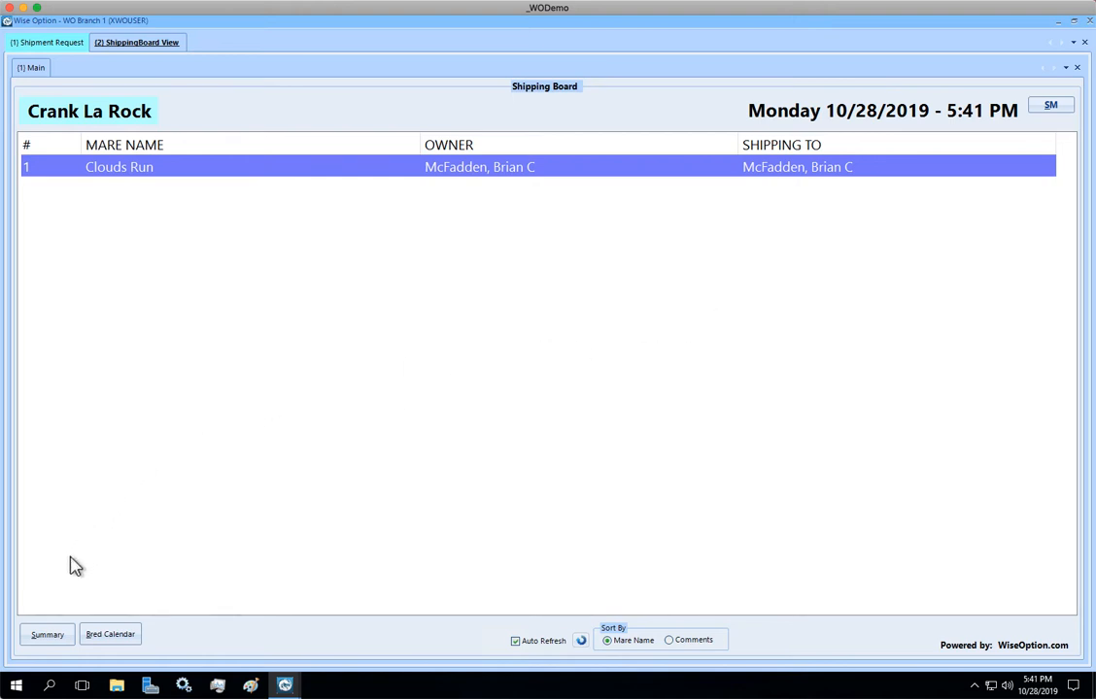
click(49, 634)
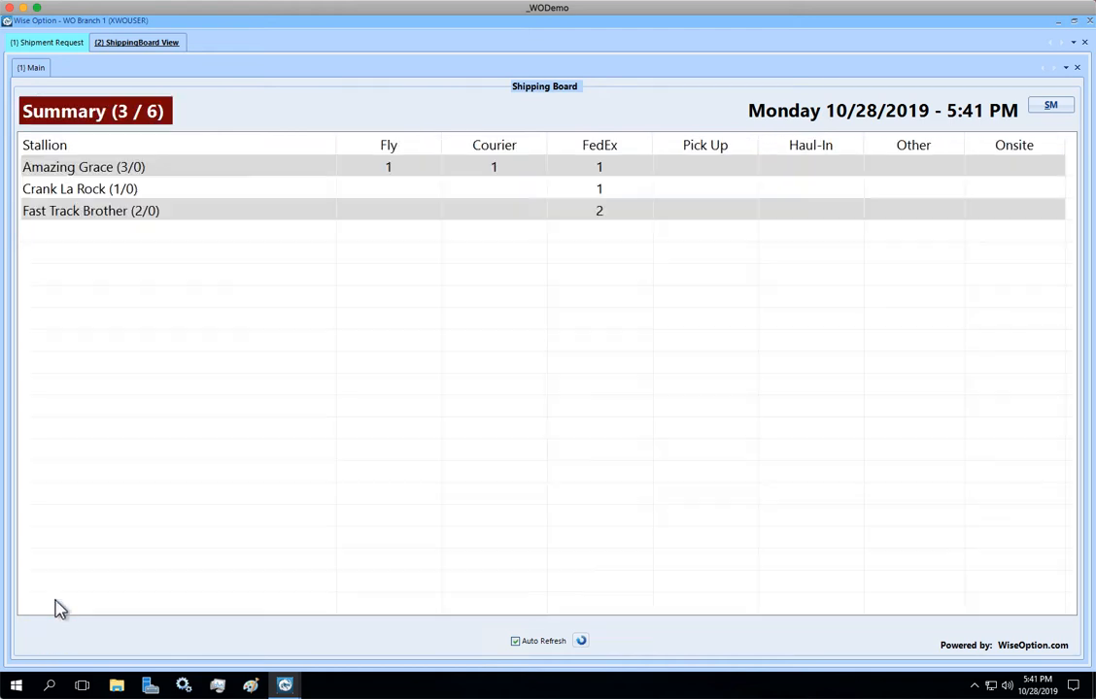
click(92, 172)
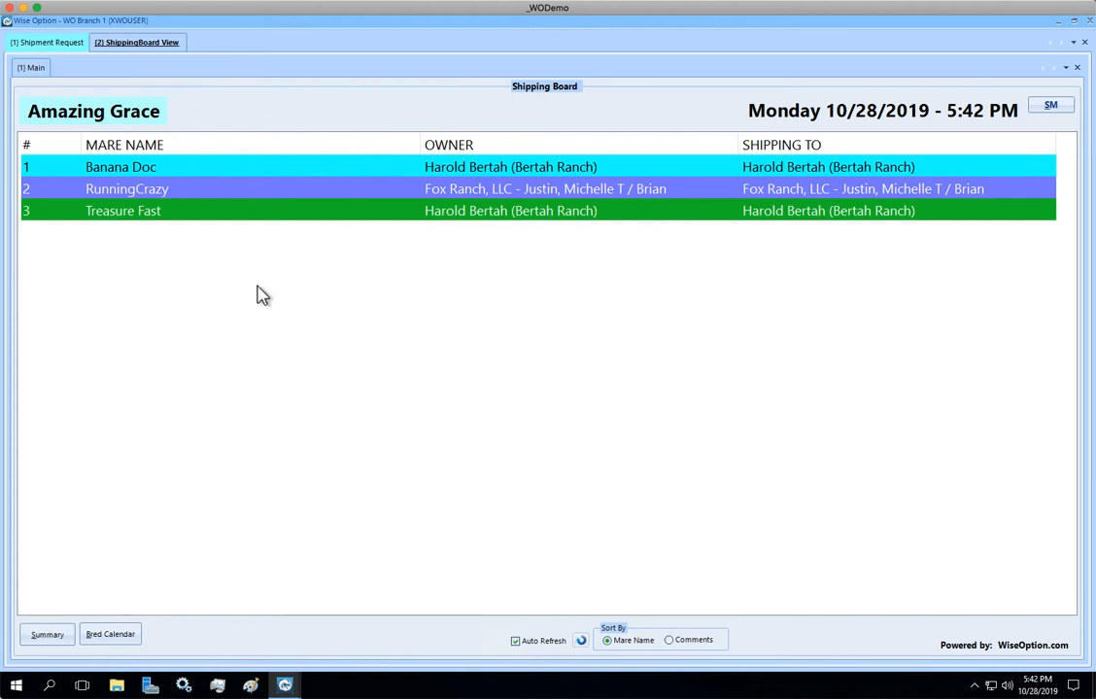
click(49, 635)
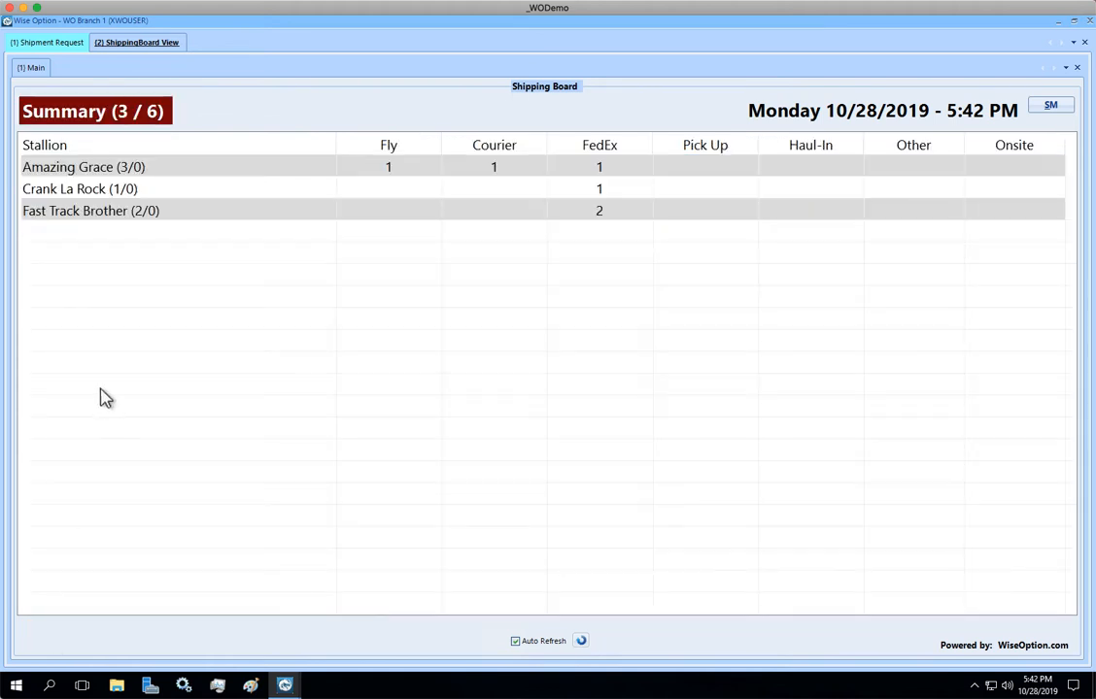
- Open the stallion Collection records in a new tab from the Shipment Request window
click(57, 45)
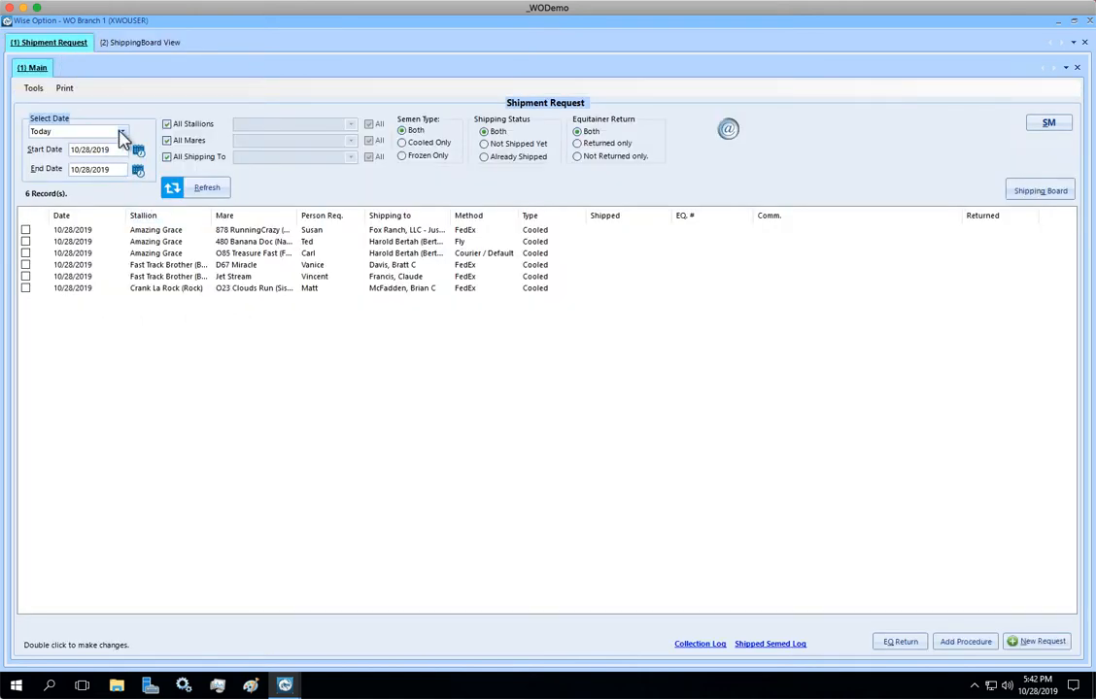
right_click(77, 46)
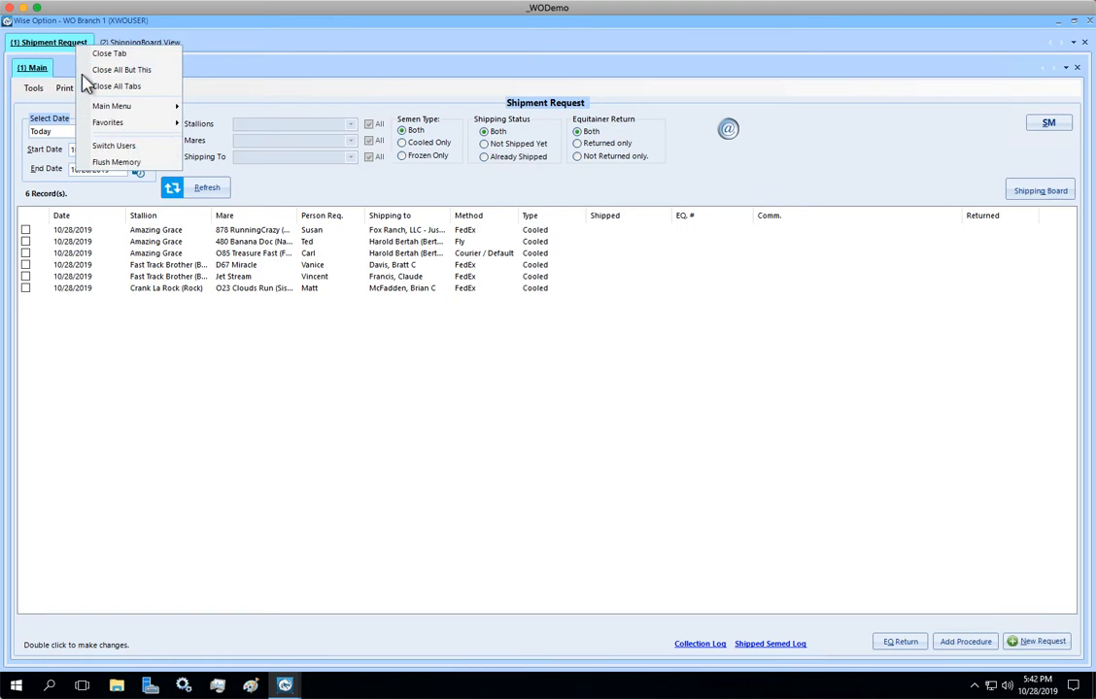
mouse_move(129, 114)
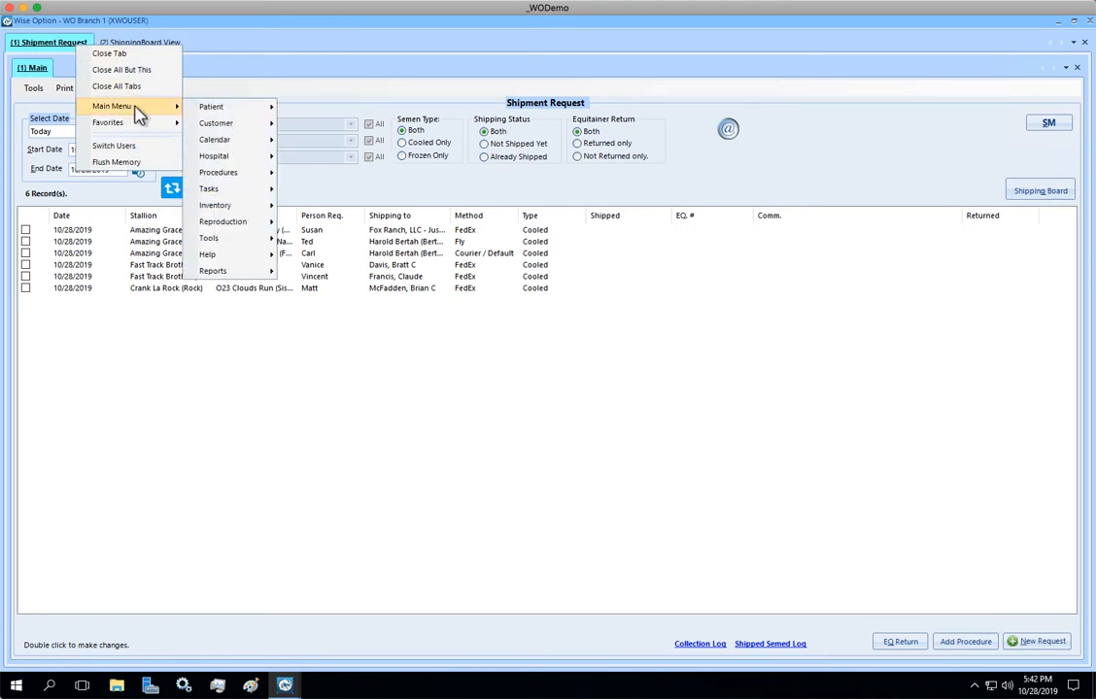
mouse_move(238, 230)
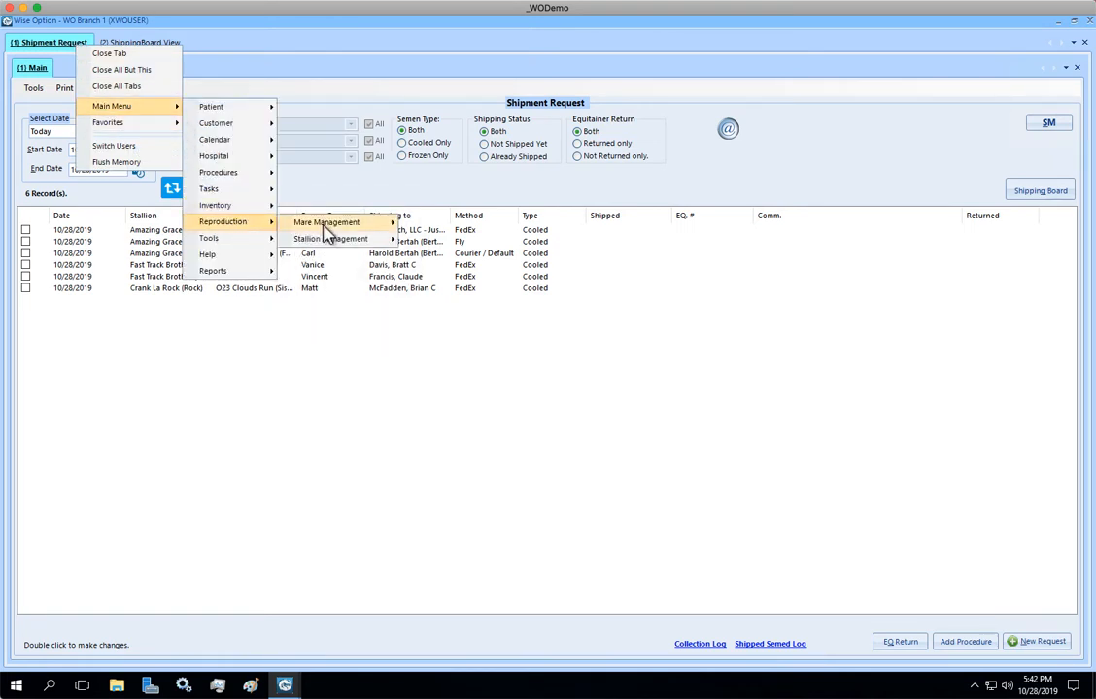
mouse_move(371, 241)
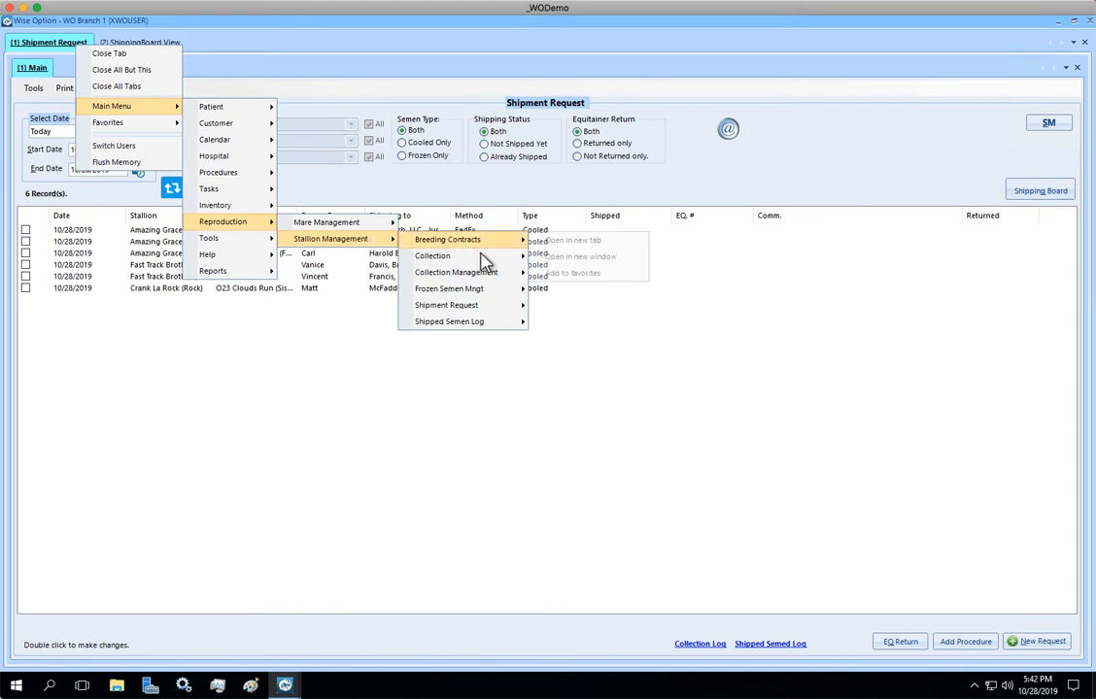
mouse_move(490, 258)
click(576, 259)
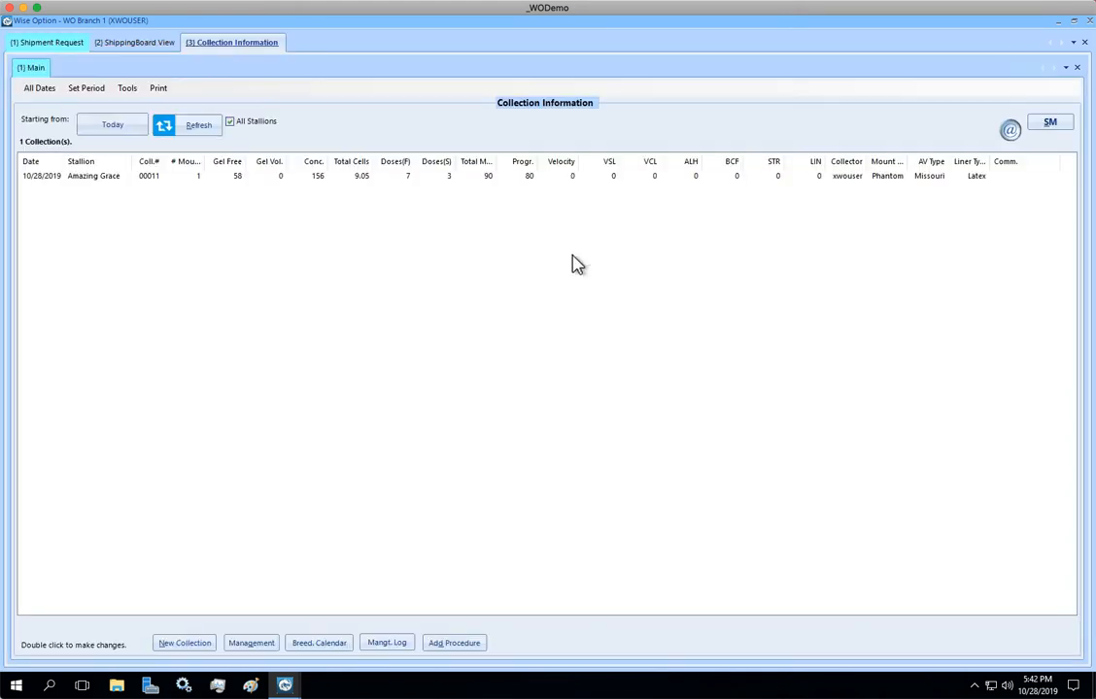
- In Amazing Grace's collection record, set the breeding option to 8 ml, 1 Cells and 30 TV, mark Centrifuged and EquiPure, and save
double_click(109, 177)
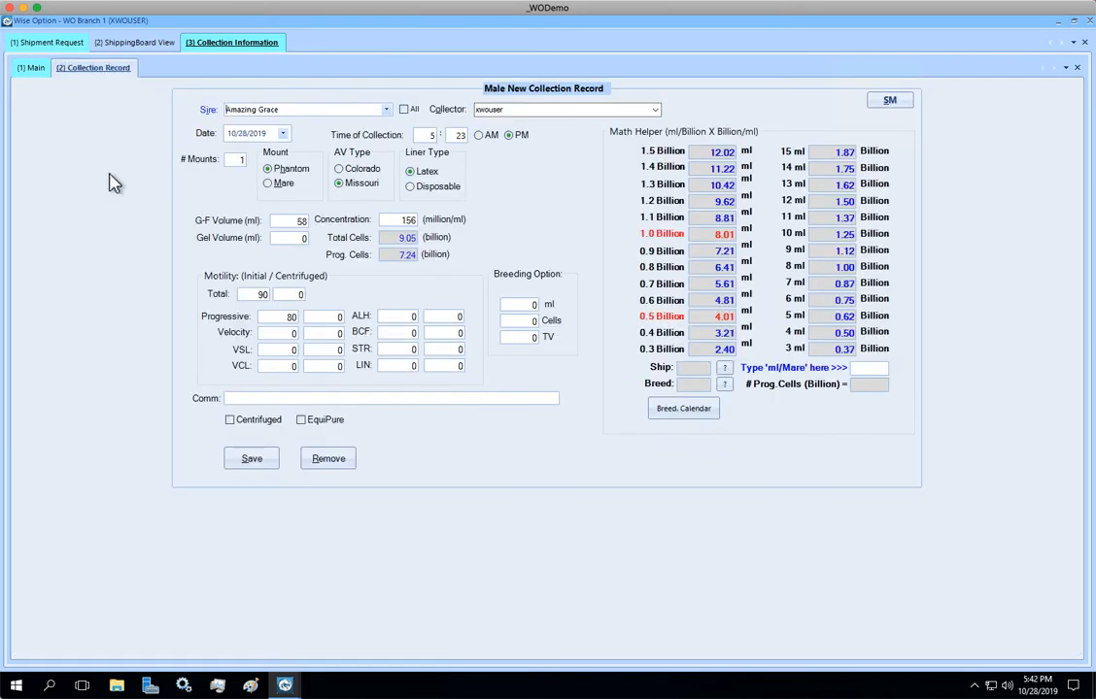
click(524, 304)
text(8)
key(Tab)
click(230, 423)
click(301, 424)
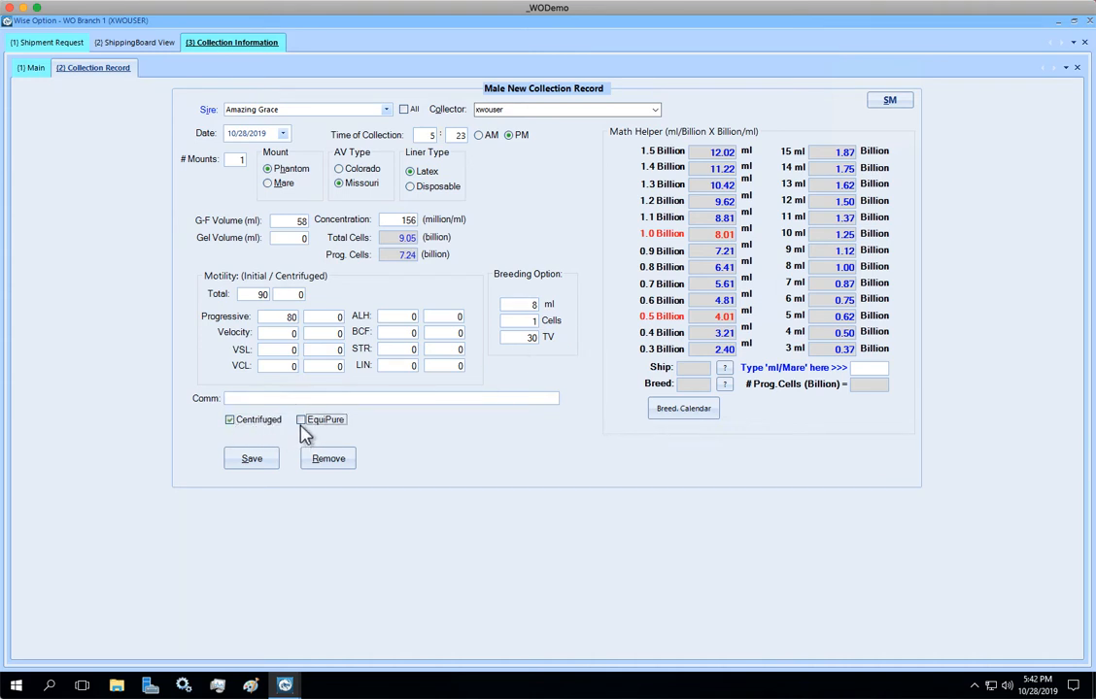
click(250, 464)
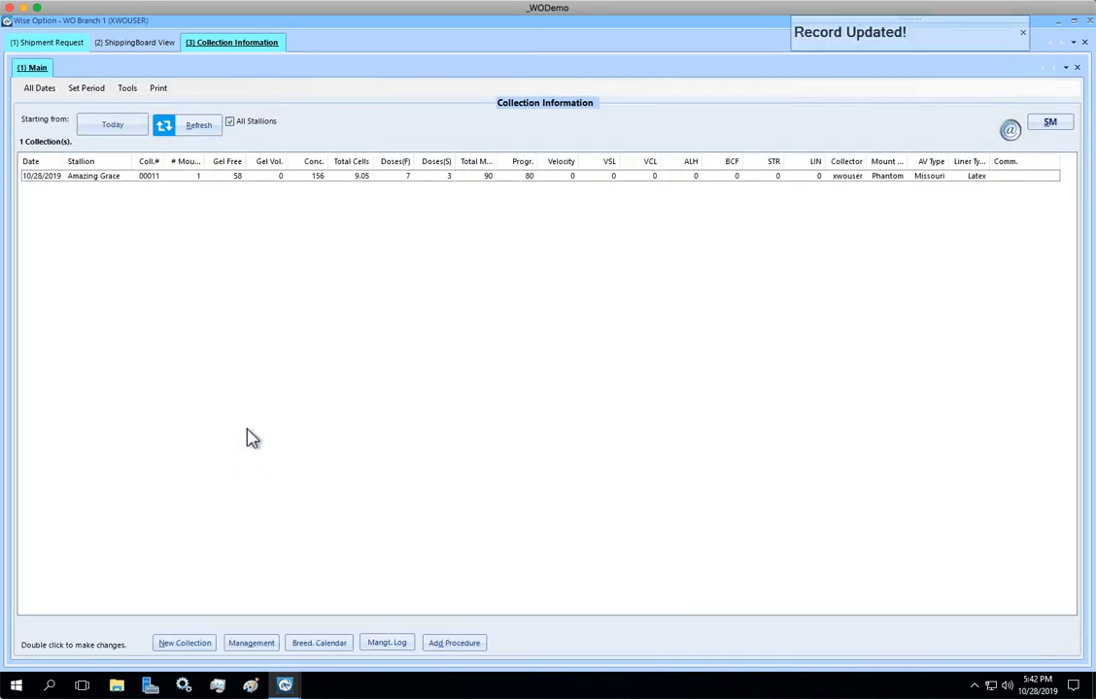
- Return to the Shipping Board and view Amazing Grace's mare list with its breeding dose details
click(58, 44)
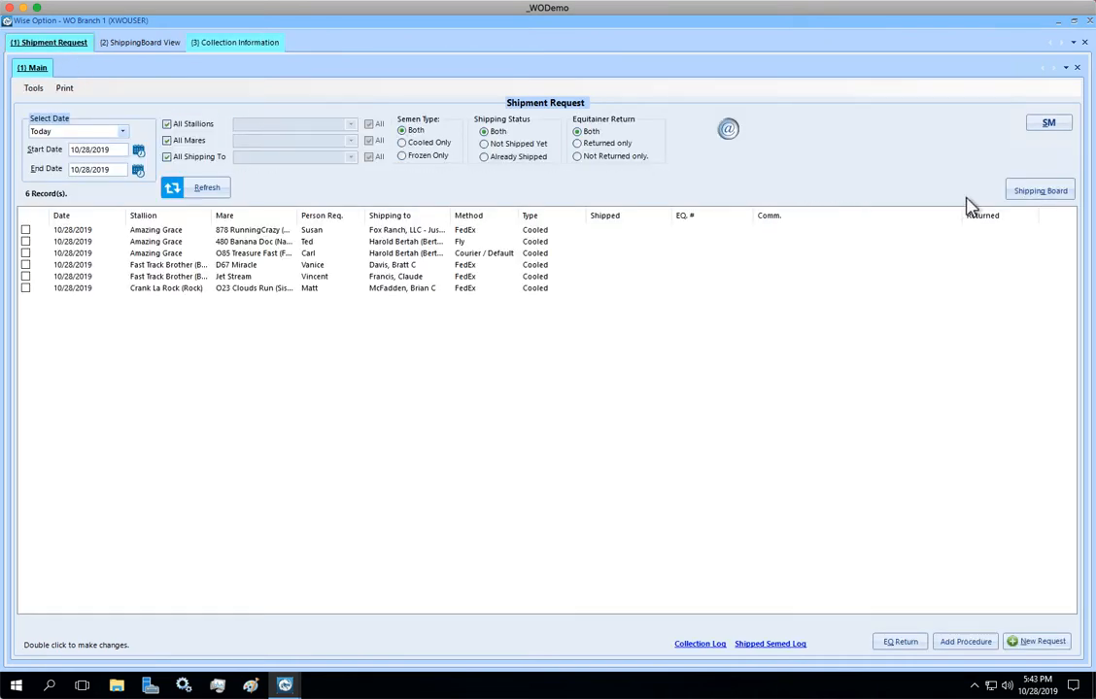
click(1030, 201)
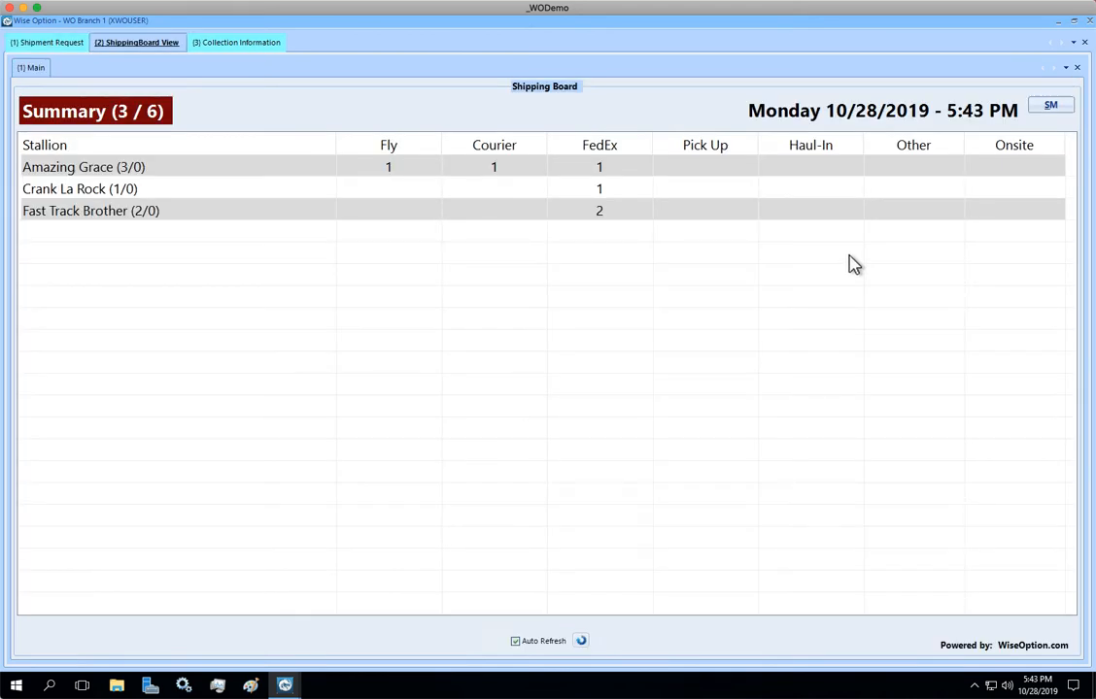
click(77, 171)
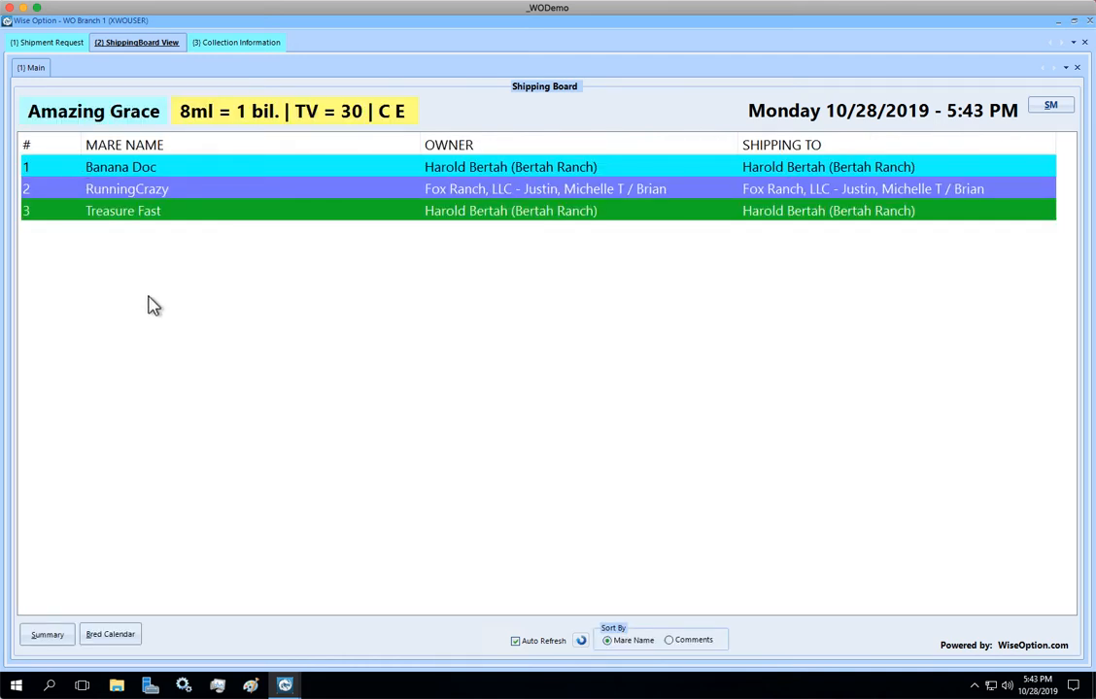